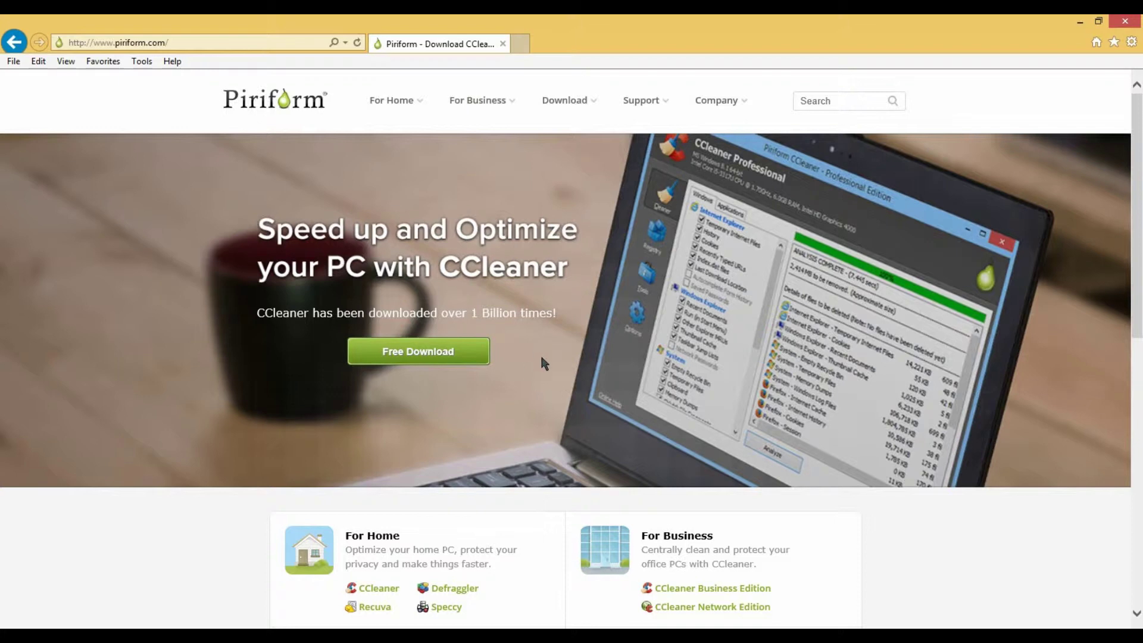
# Download the free edition of Speccy from Piriform.com, starting at the home products section of the Piriform site
pyautogui.scroll(-4, 541, 357)
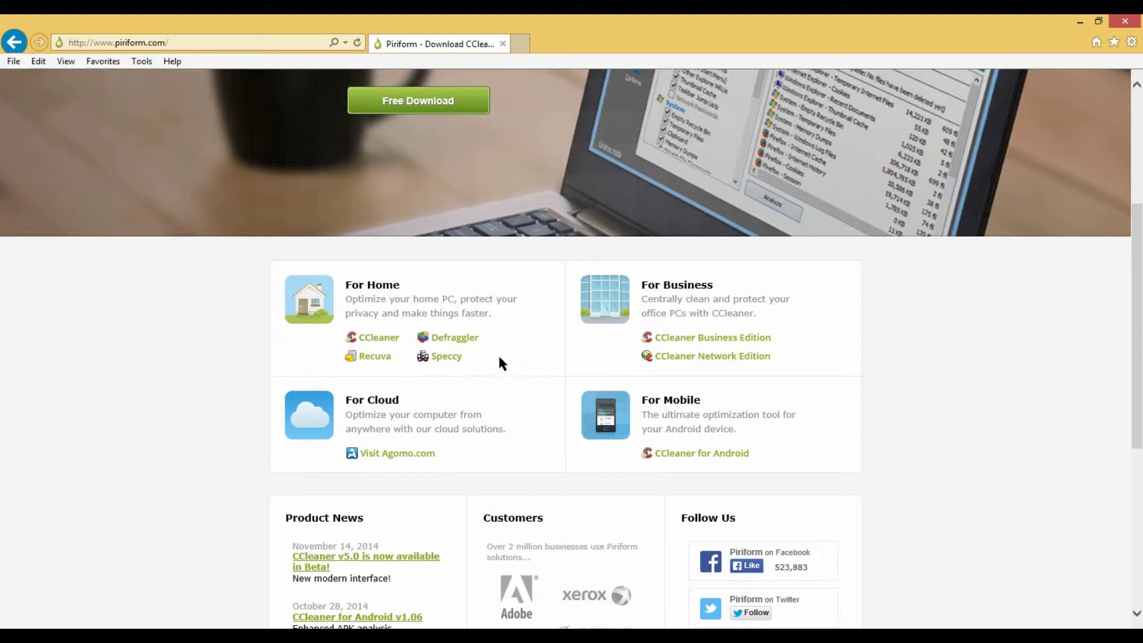
pyautogui.click(448, 358)
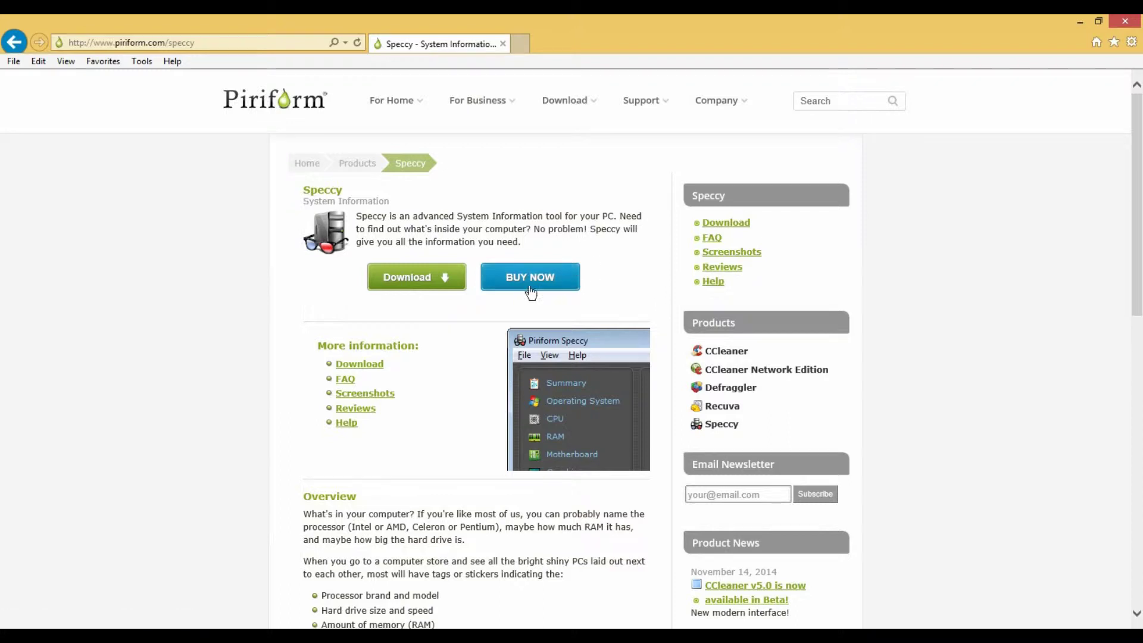
pyautogui.click(439, 279)
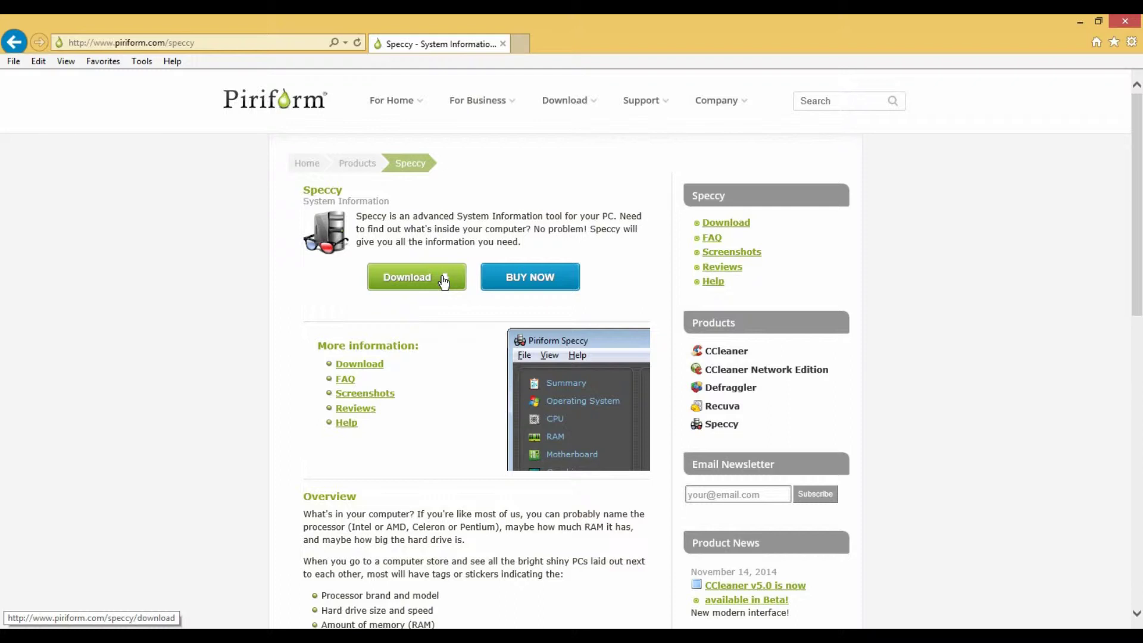
pyautogui.click(409, 280)
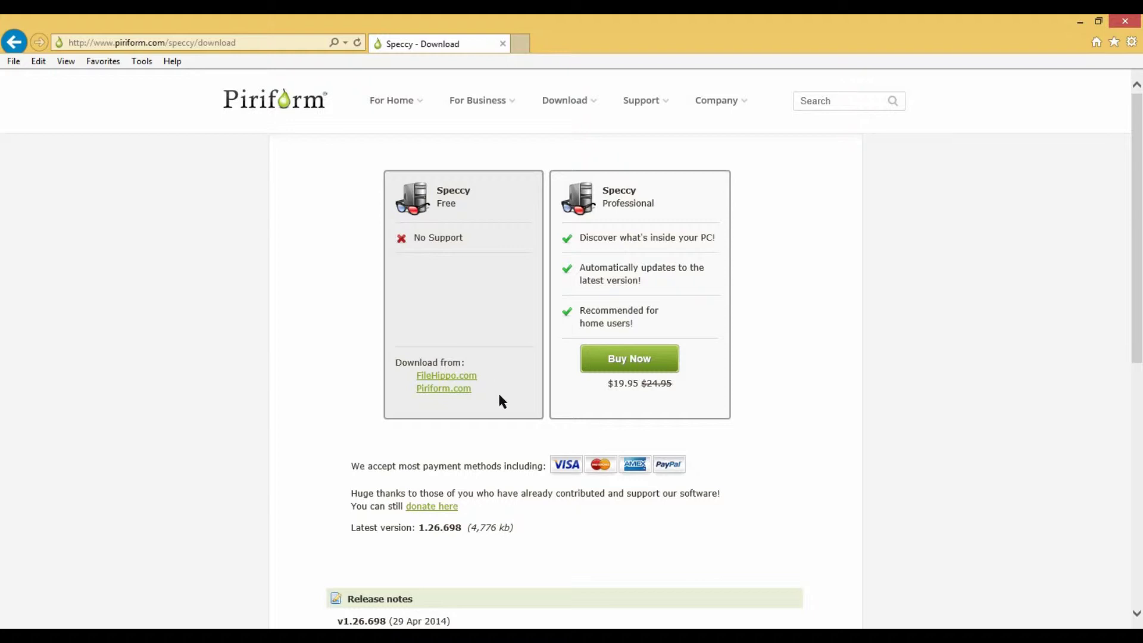
pyautogui.click(445, 390)
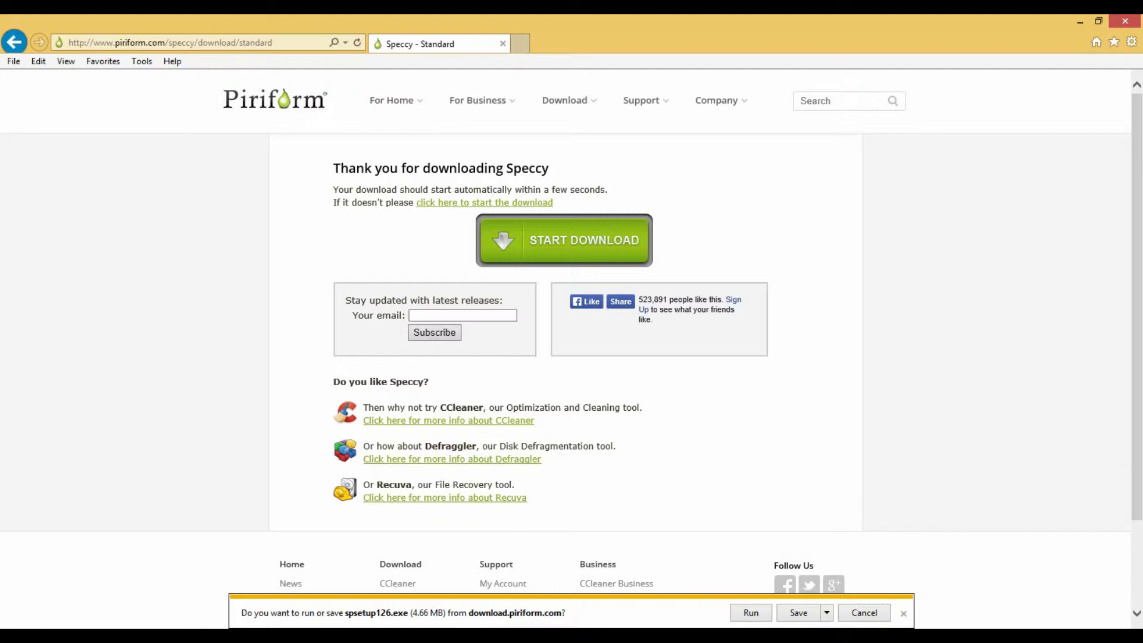
# Run the Speccy v1.26 setup in English, toggle the automatic update check, install it and finish by launching Speccy
pyautogui.click(749, 615)
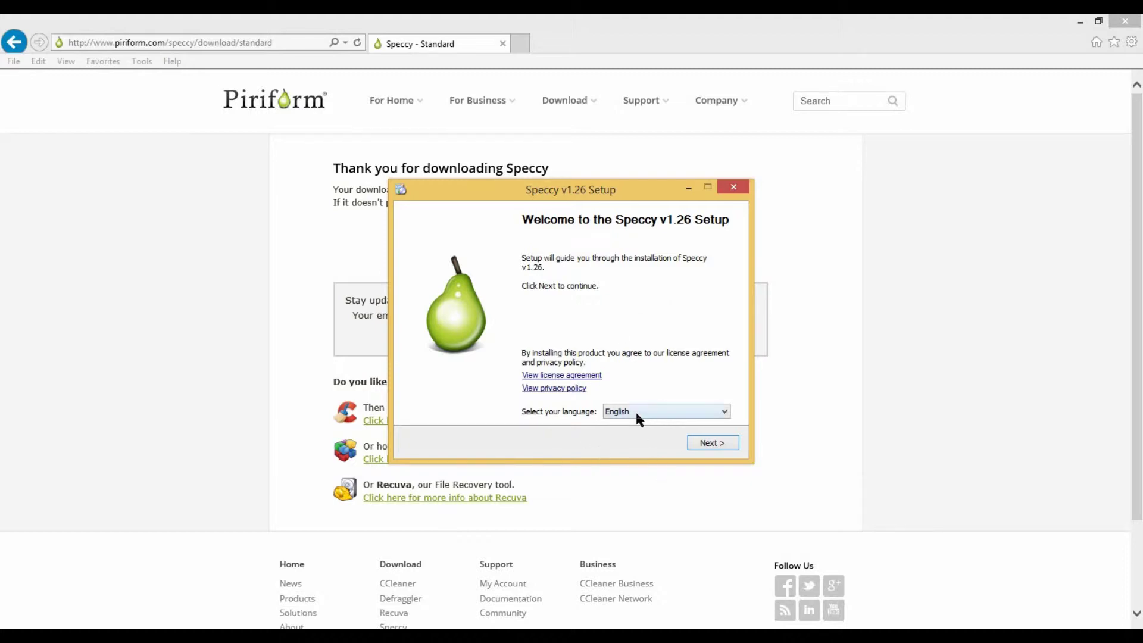
pyautogui.click(713, 443)
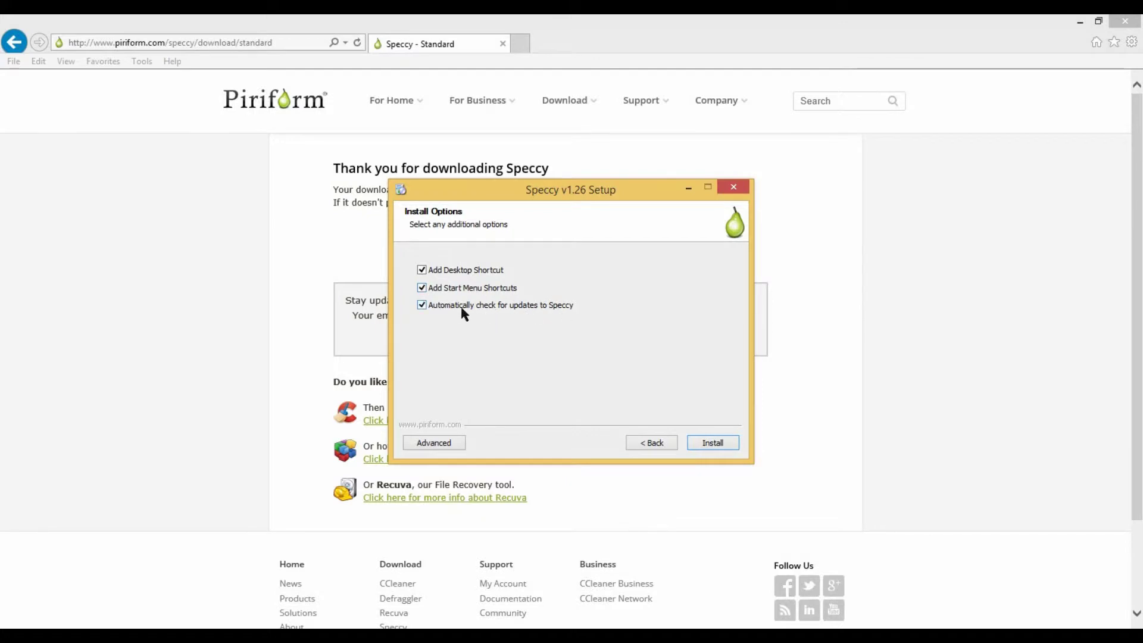
pyautogui.click(446, 309)
pyautogui.click(718, 442)
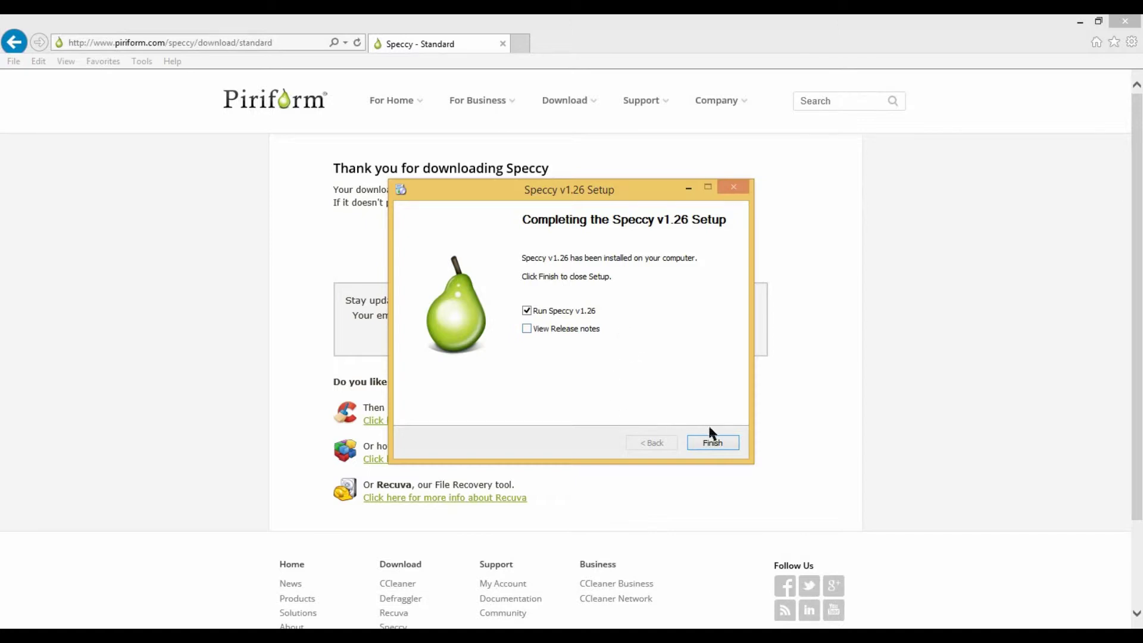
pyautogui.click(712, 443)
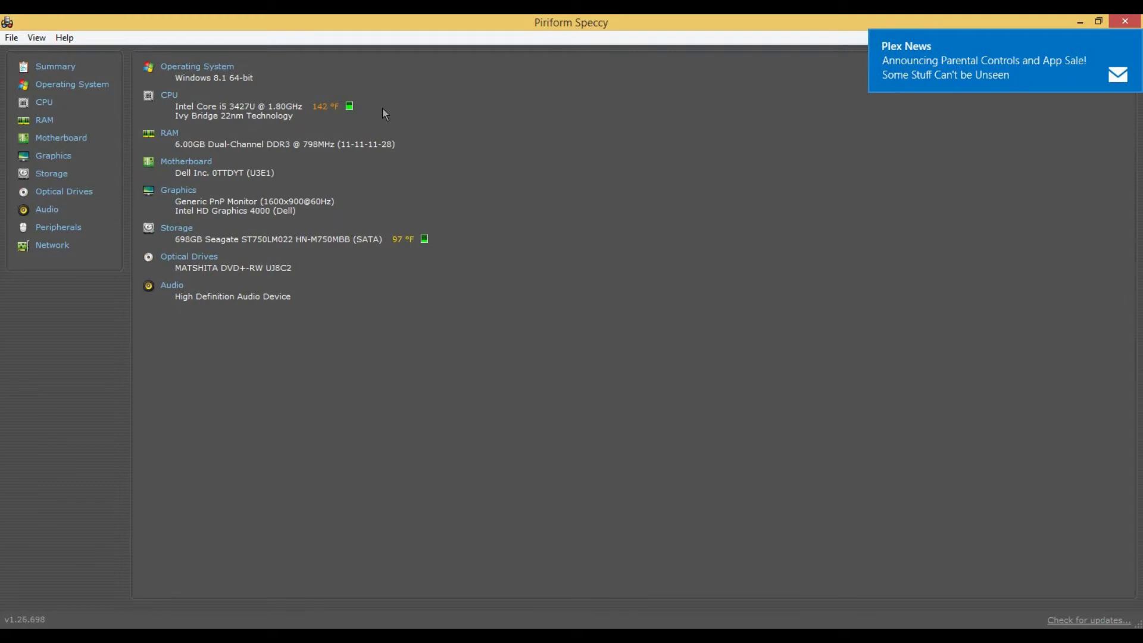
# Dismiss the Plex News notification and review the CPU, Graphics and Optical Drives details, including the drive's read and write capabilities
pyautogui.click(1133, 36)
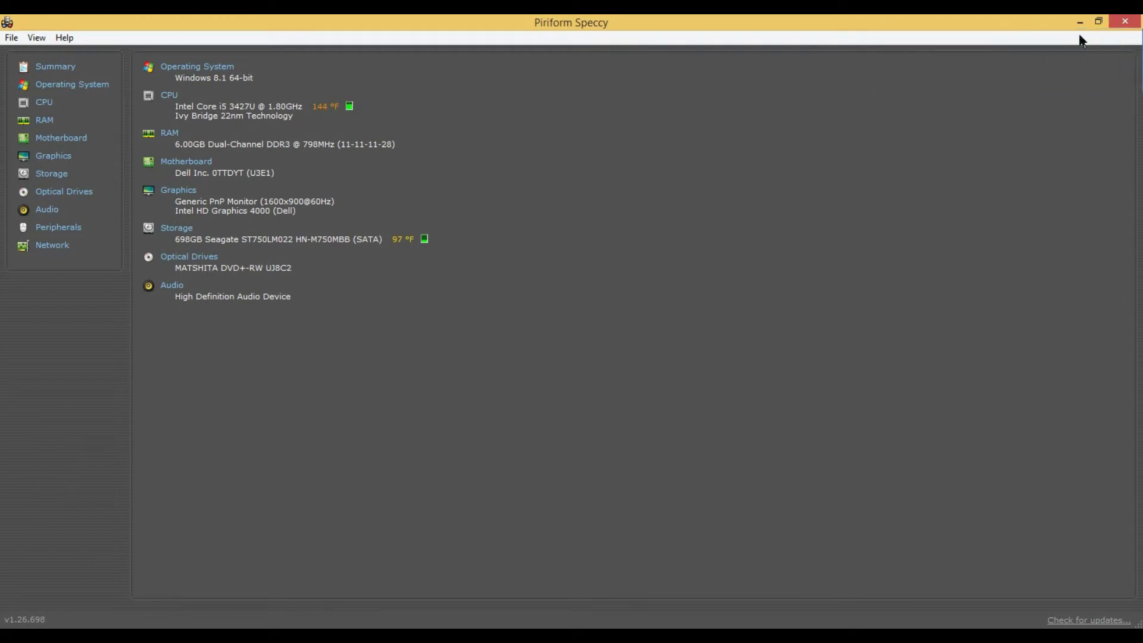
pyautogui.click(50, 111)
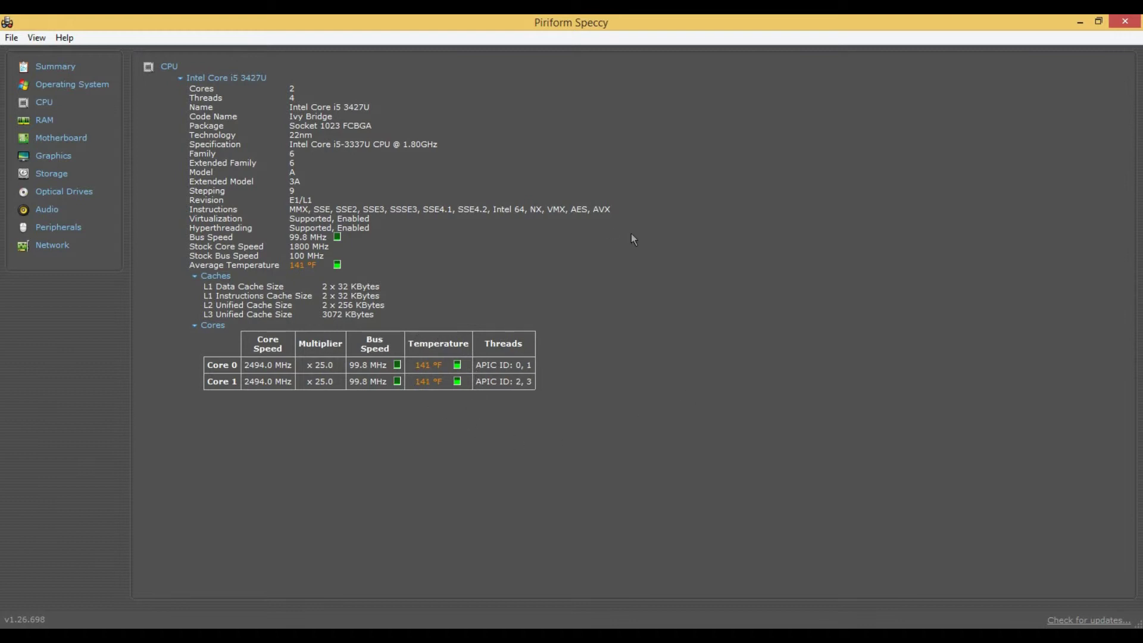
pyautogui.click(44, 161)
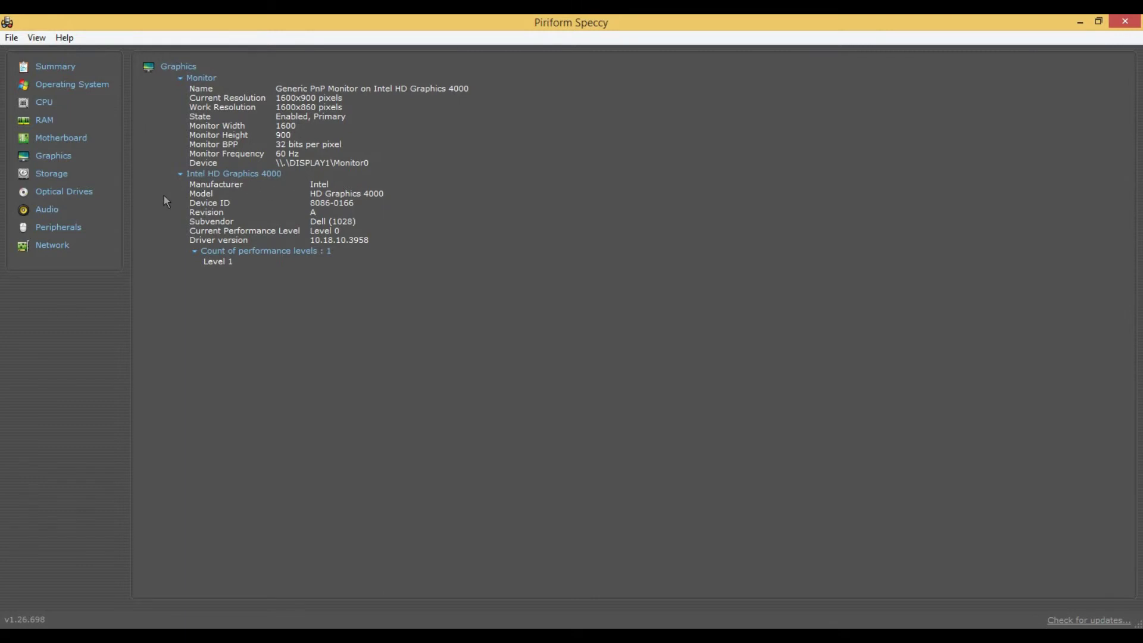
pyautogui.click(64, 193)
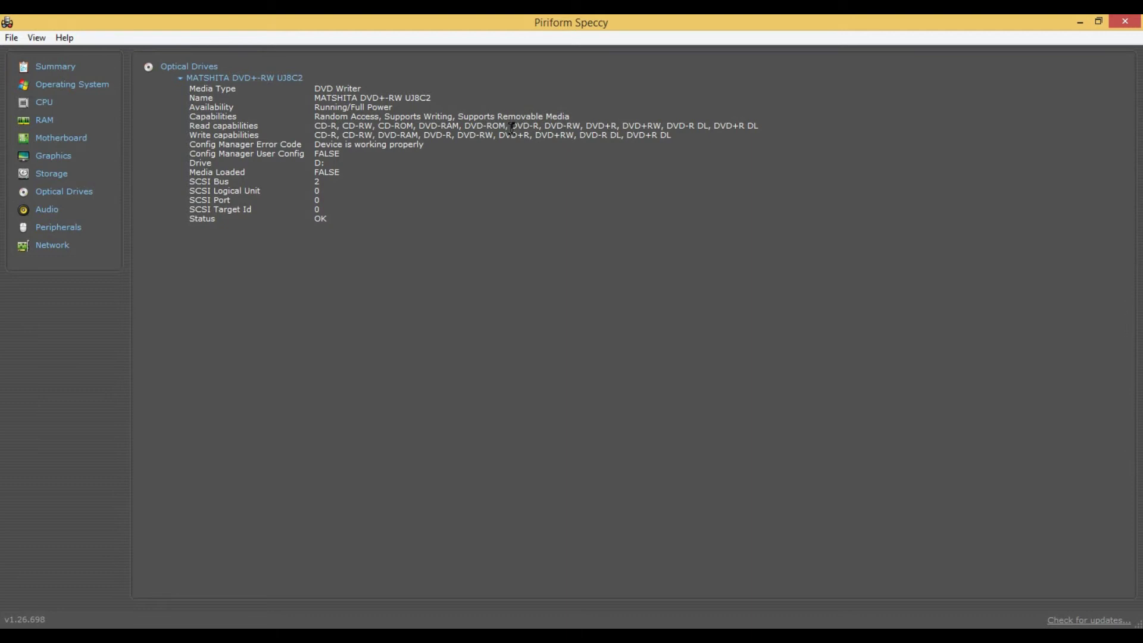
pyautogui.moveTo(509, 129); pyautogui.dragTo(524, 135)
pyautogui.click(529, 137)
# Examine the Peripherals details from the keyboards and mice down to the Brother MFC-J430W LAN device's name
pyautogui.click(67, 228)
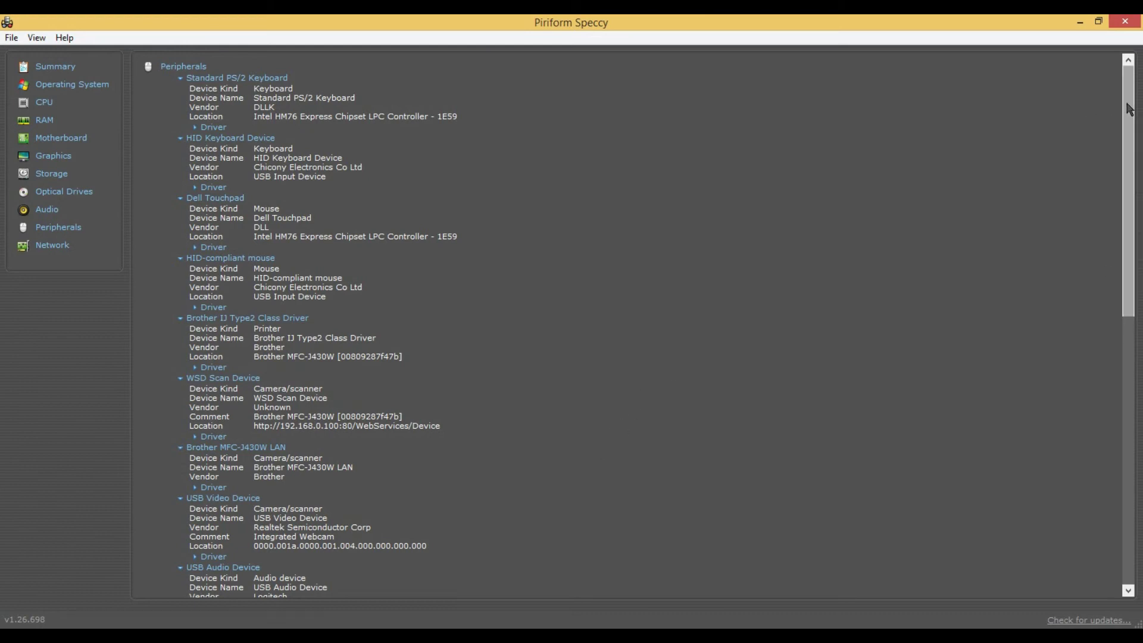
pyautogui.moveTo(1132, 85); pyautogui.dragTo(1133, 90)
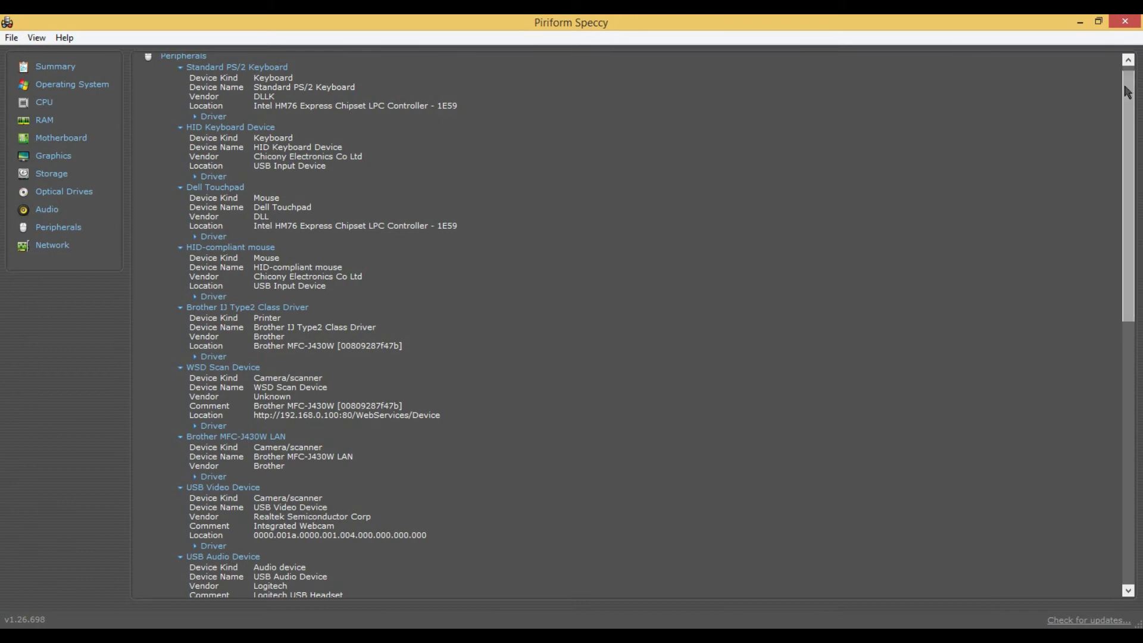
pyautogui.scroll(1, 573, 242)
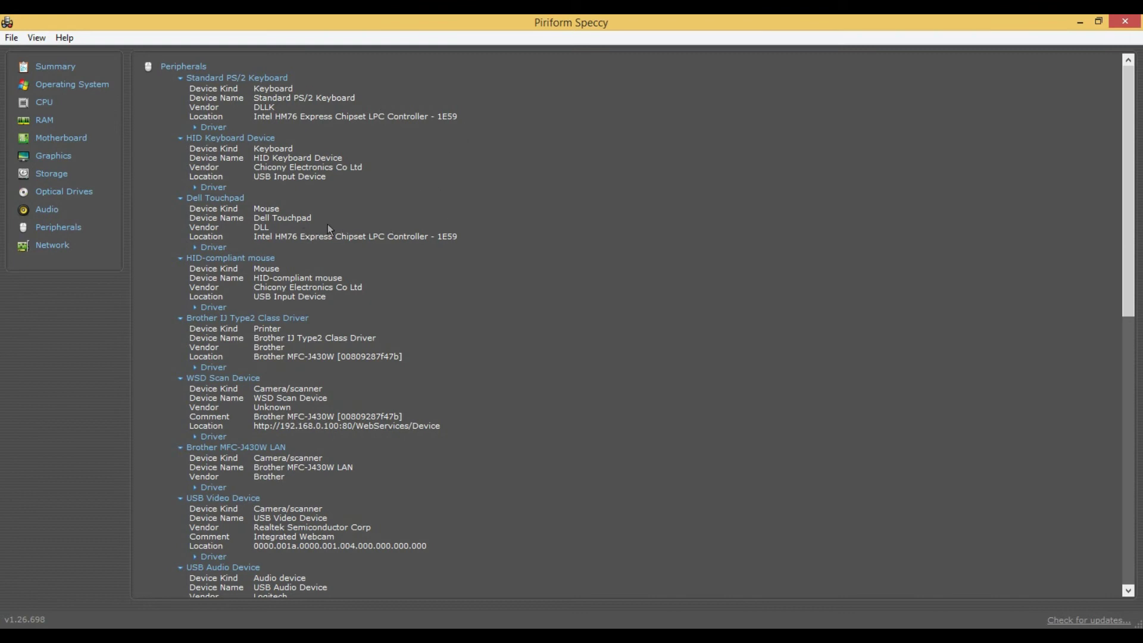
pyautogui.scroll(-3, 415, 296)
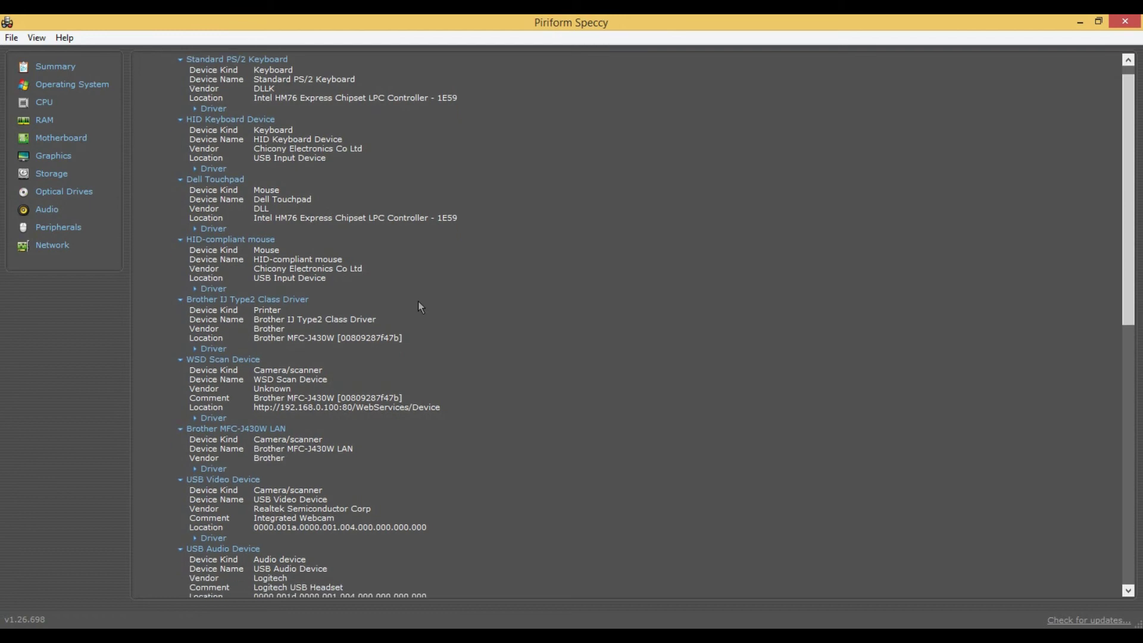
pyautogui.scroll(-1, 455, 343)
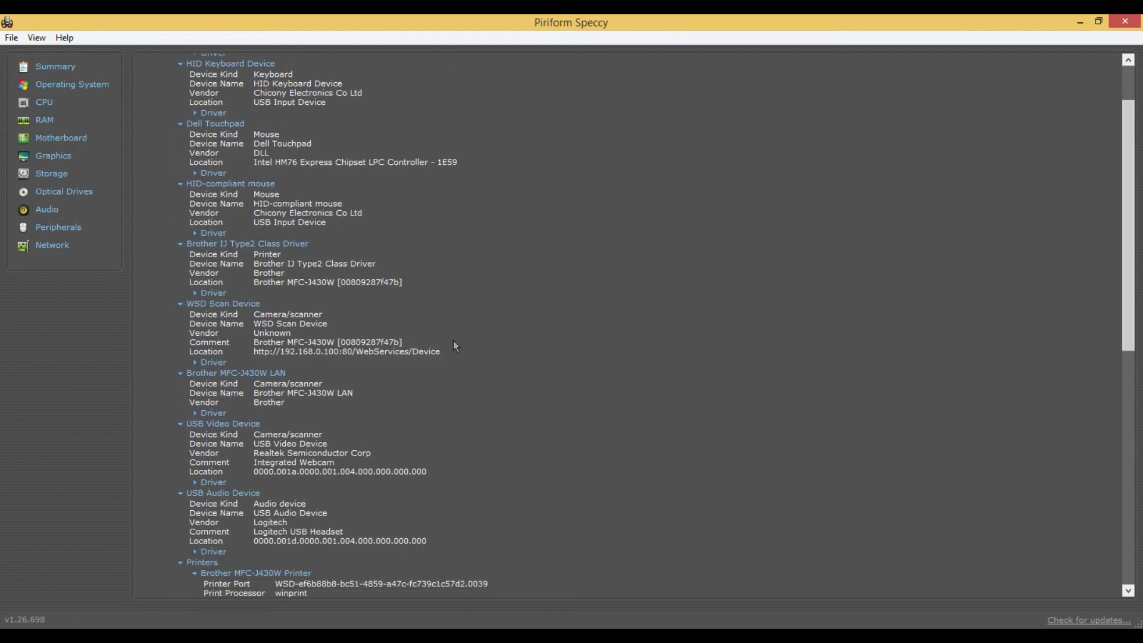
pyautogui.scroll(-1, 530, 381)
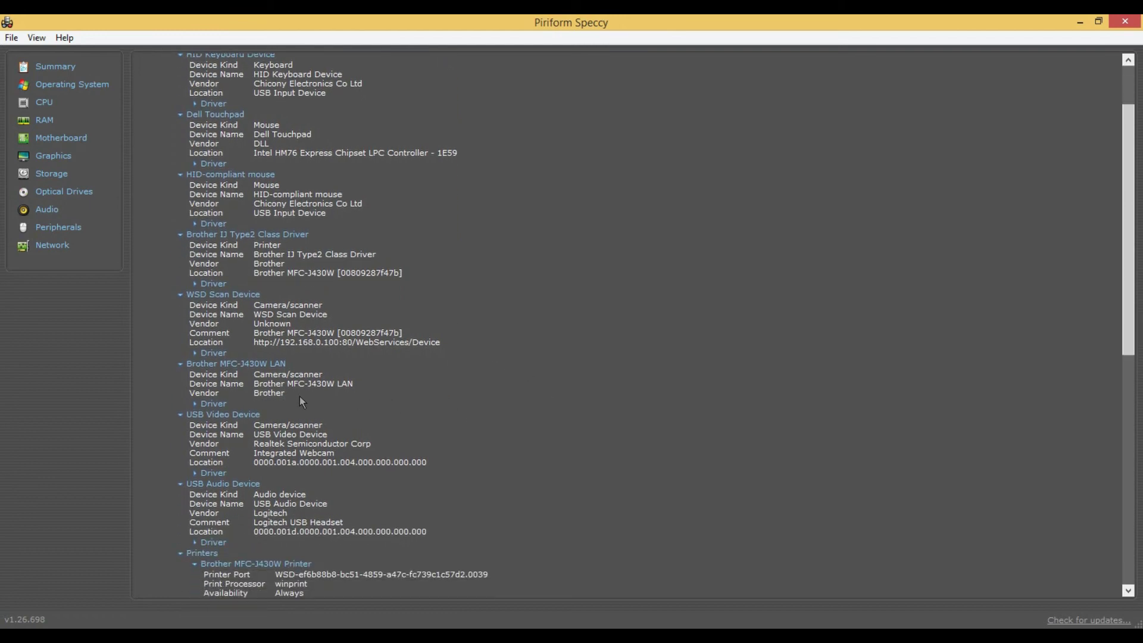
pyautogui.moveTo(287, 383); pyautogui.dragTo(334, 383)
pyautogui.click(359, 386)
# Examine the Printers section through its last entry, highlighting the status of the first Brother MFC-J430W printer
pyautogui.scroll(-3, 417, 411)
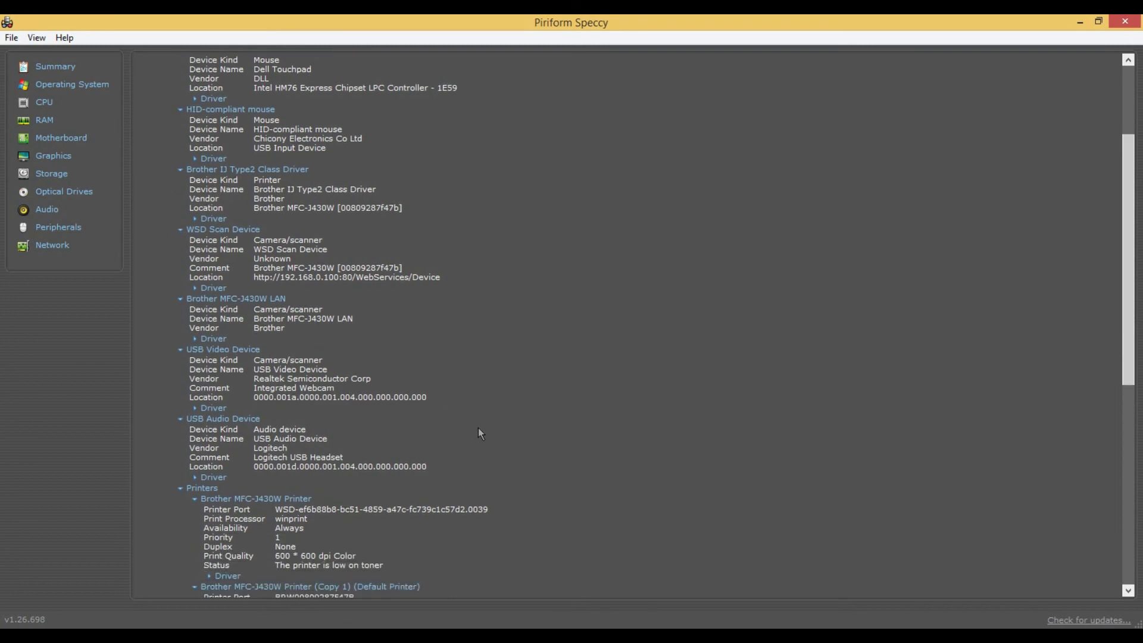
pyautogui.scroll(-6, 479, 432)
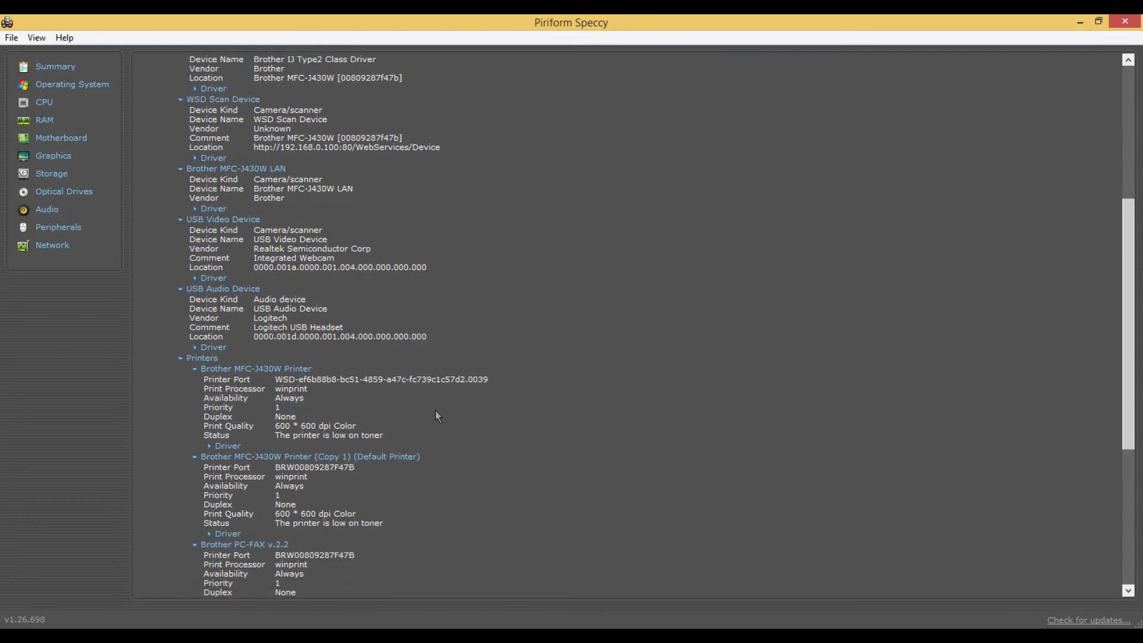
pyautogui.scroll(-5, 499, 393)
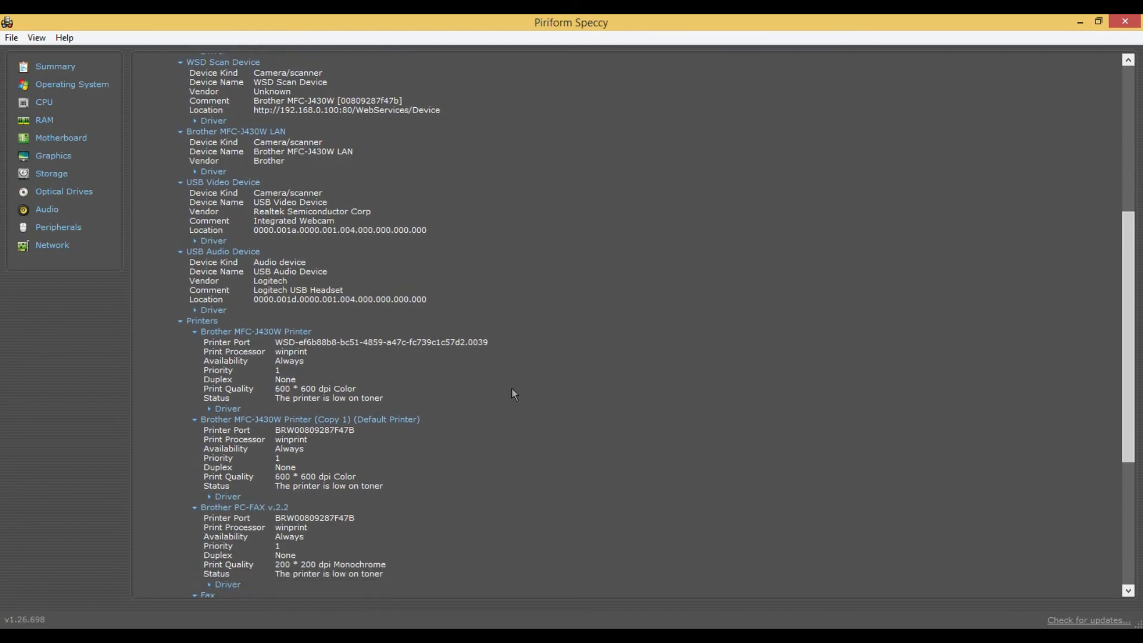
pyautogui.scroll(-3, 518, 390)
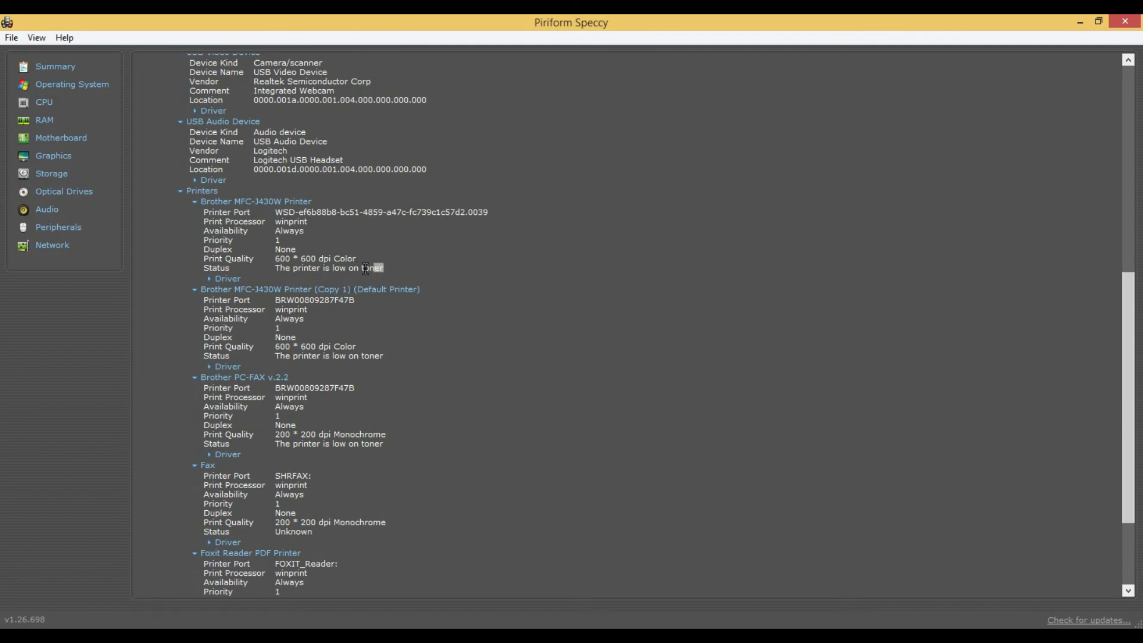
pyautogui.moveTo(383, 270); pyautogui.dragTo(279, 269)
pyautogui.click(592, 296)
pyautogui.scroll(-3, 580, 365)
pyautogui.scroll(-2, 560, 367)
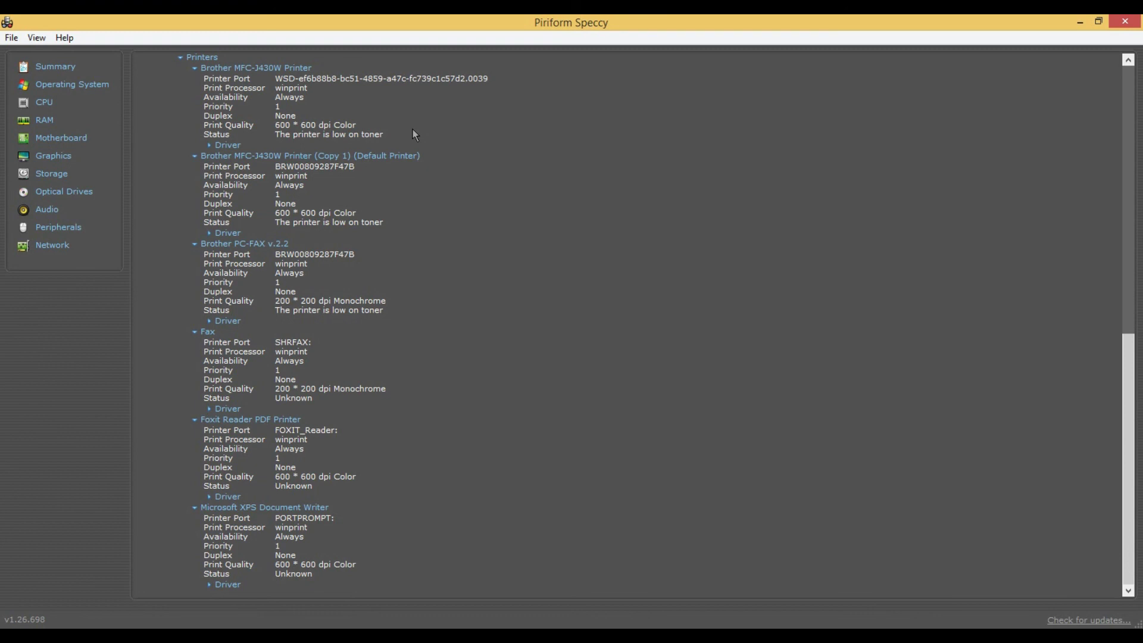
# Look back over the printers and USB devices and return to the start of the Peripherals list
pyautogui.scroll(3, 520, 213)
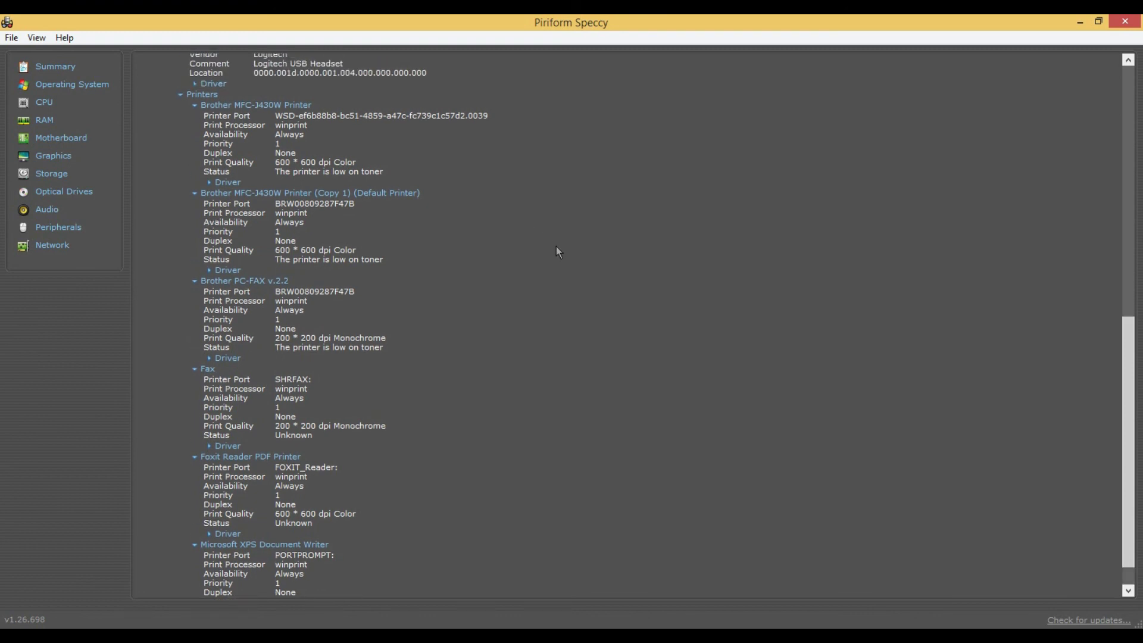
pyautogui.scroll(3, 560, 253)
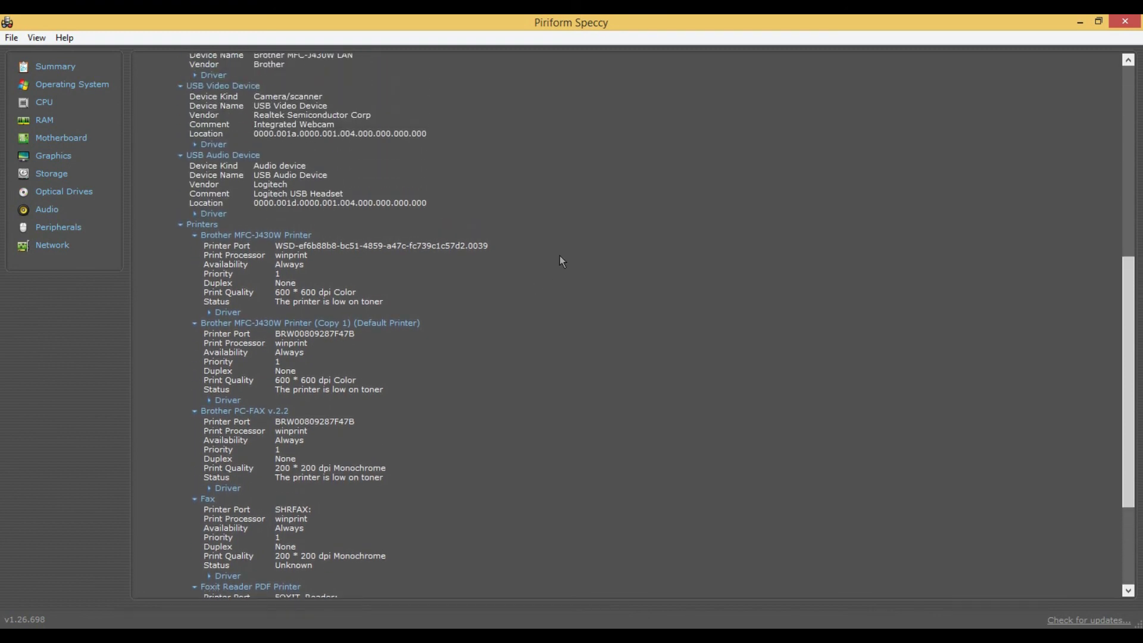
pyautogui.scroll(1, 560, 261)
pyautogui.moveTo(1130, 298); pyautogui.dragTo(1119, 108)
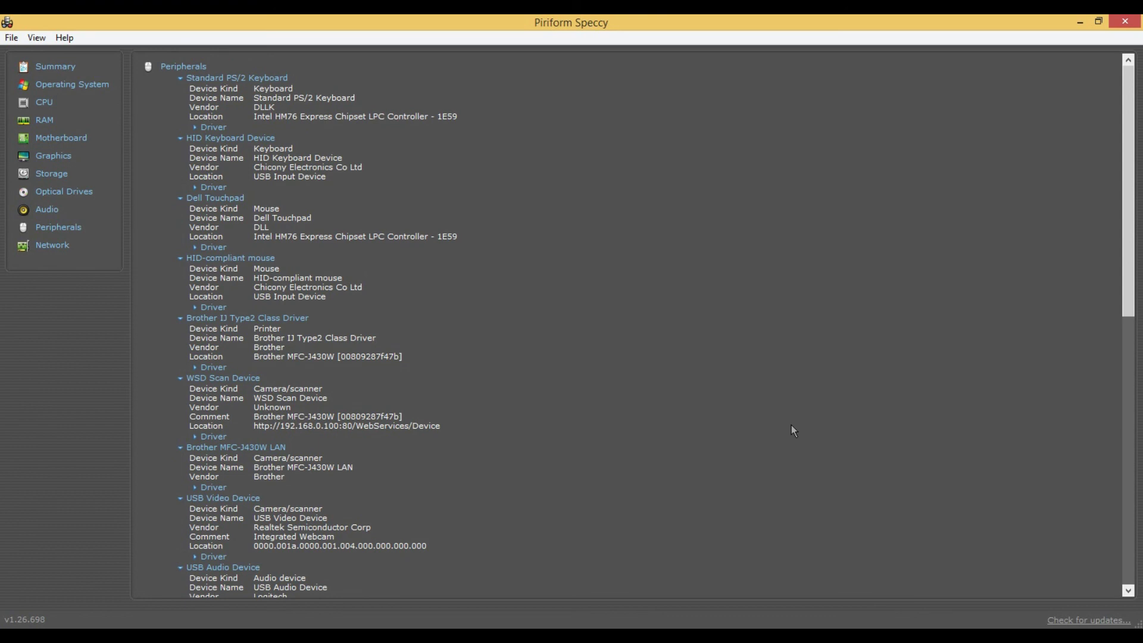
pyautogui.press('alt')
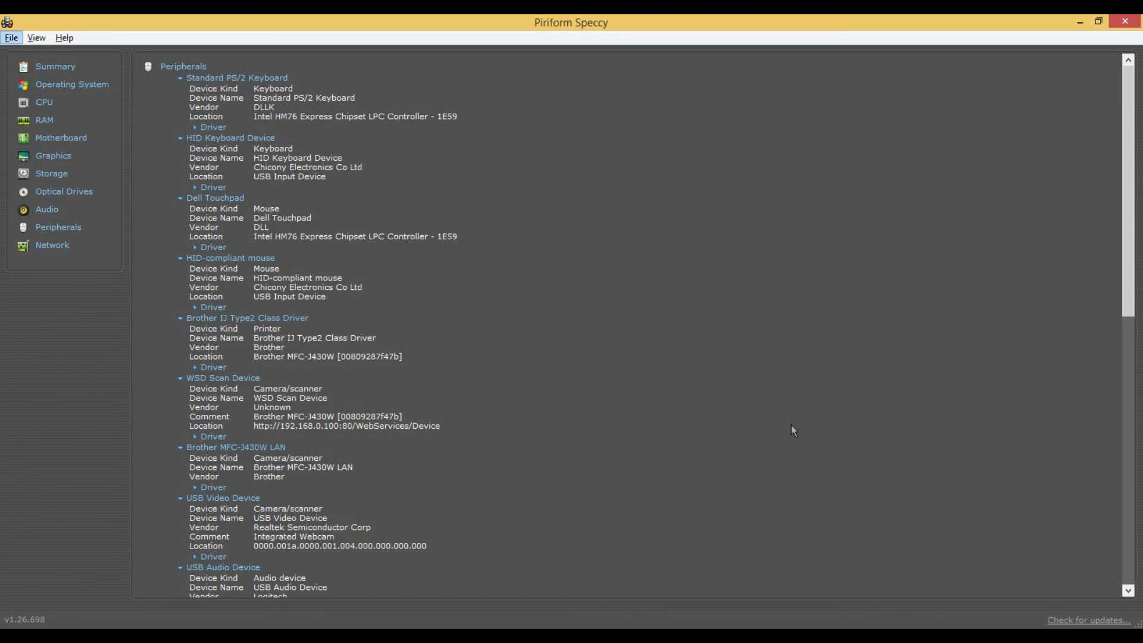